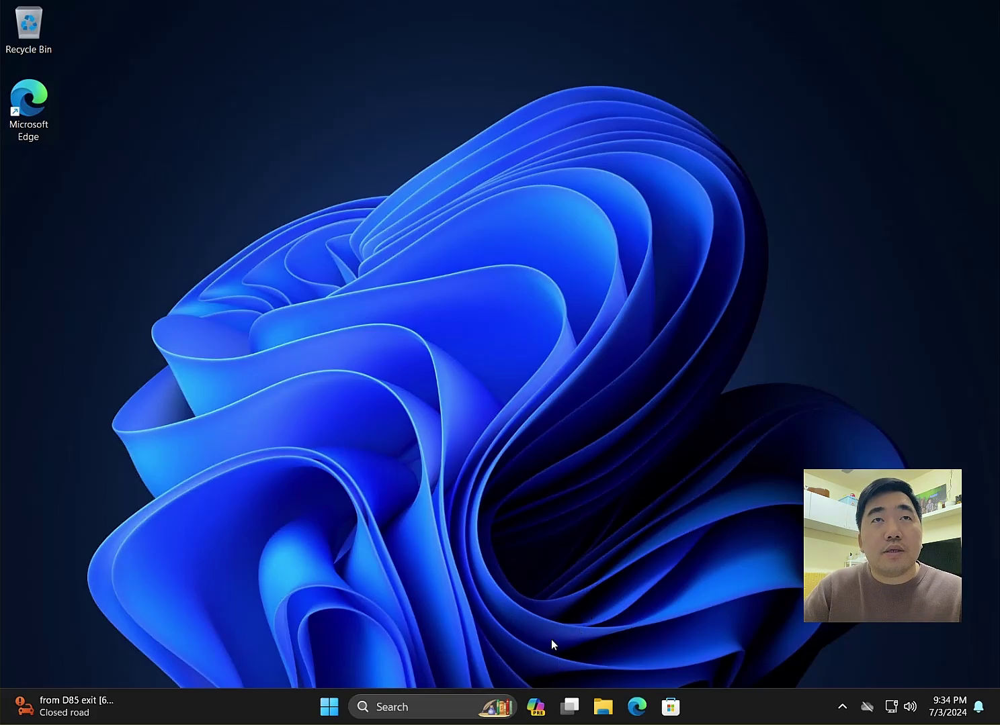
Search Windows for 'tur' so Turn Windows features on or off appears as best match
left_click(393, 707)
type("d")
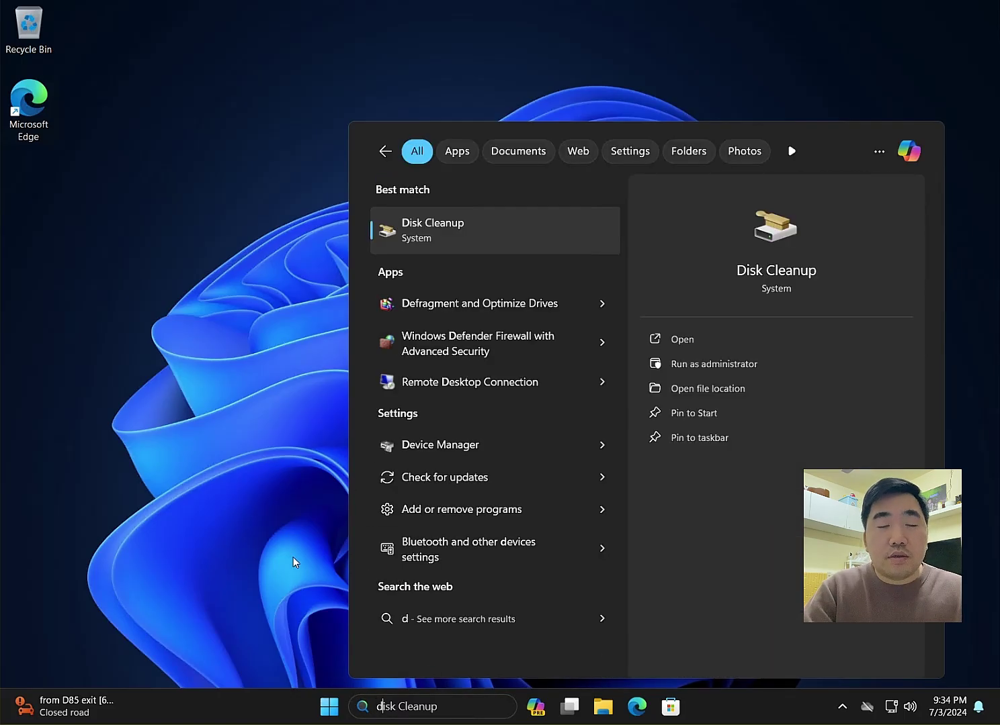
key("BackSpace")
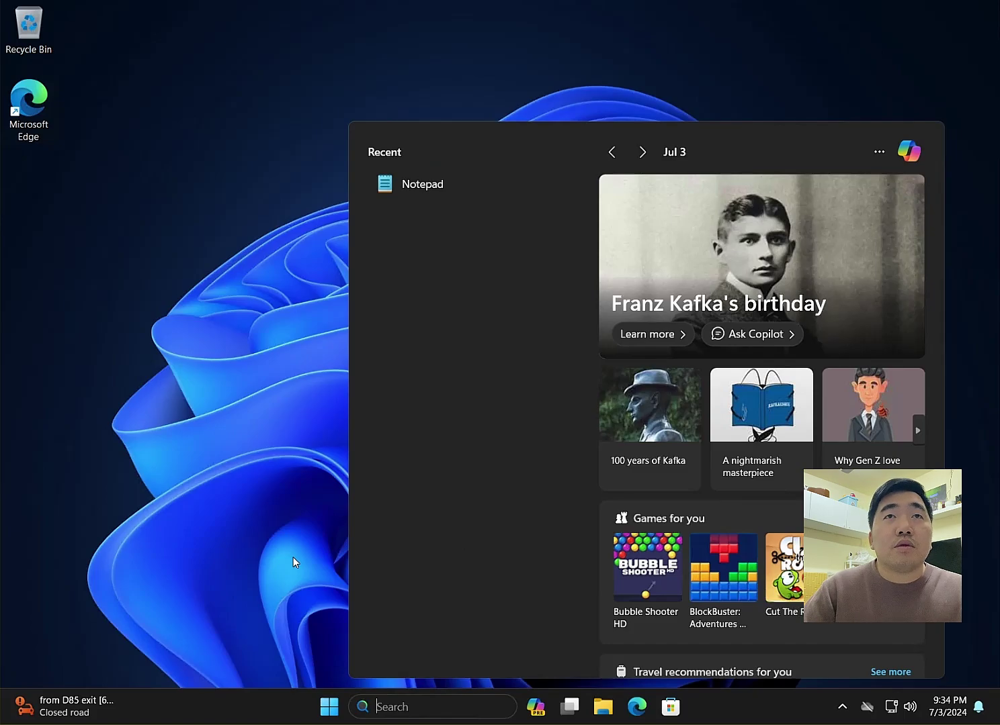
type("tur")
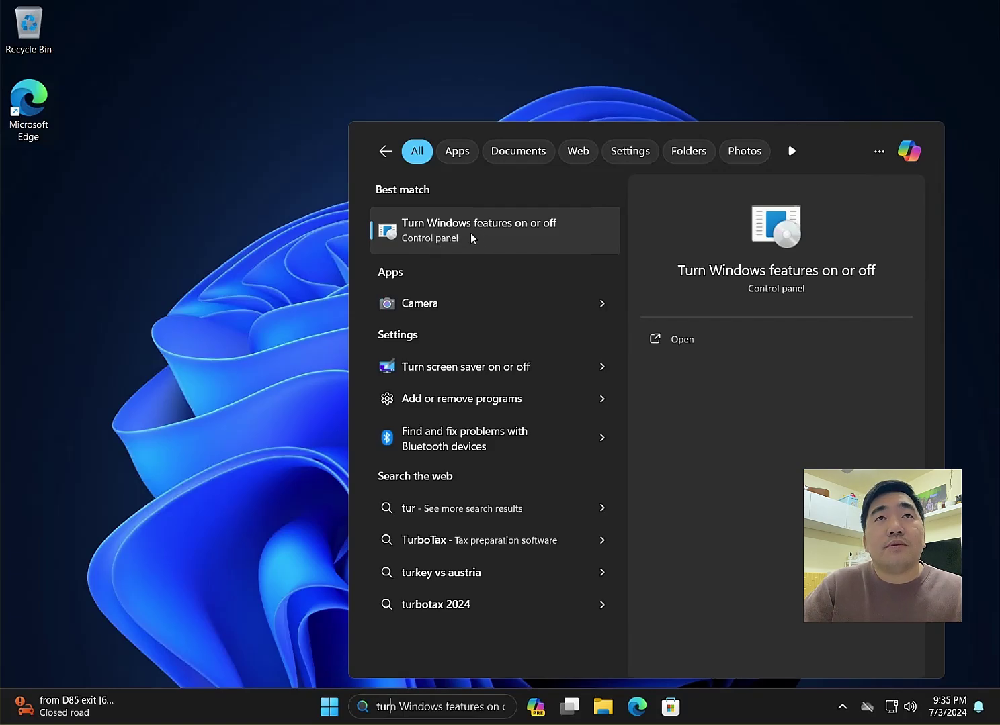
Open Turn Windows features on or off, then enlarge the dialog and move it up-left
left_click(470, 232)
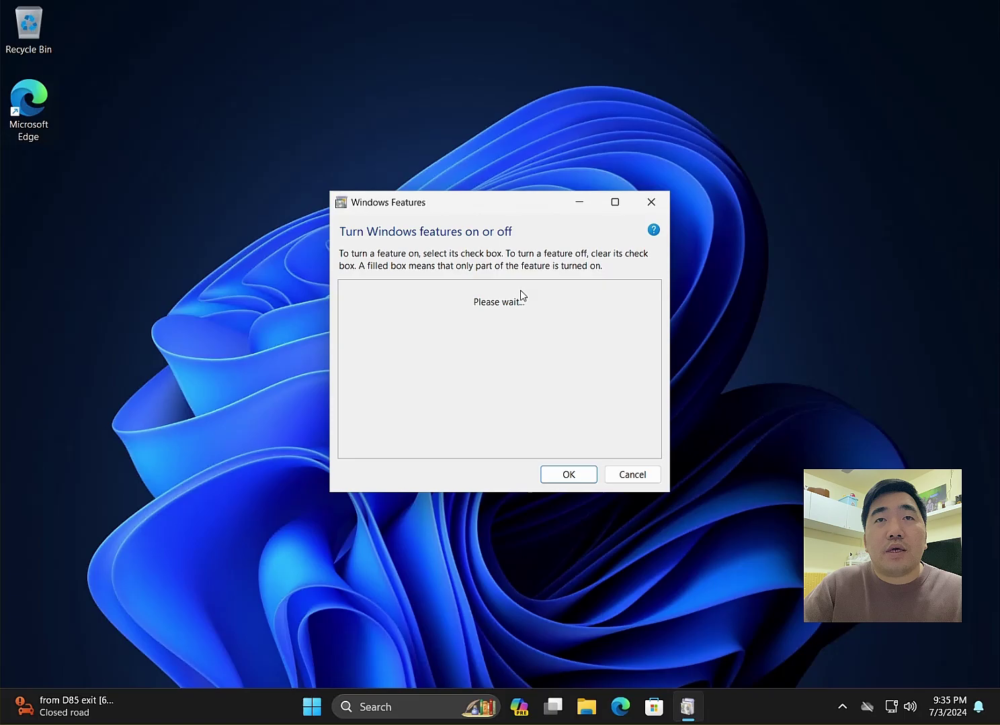
left_click_drag(458, 212, 413, 167)
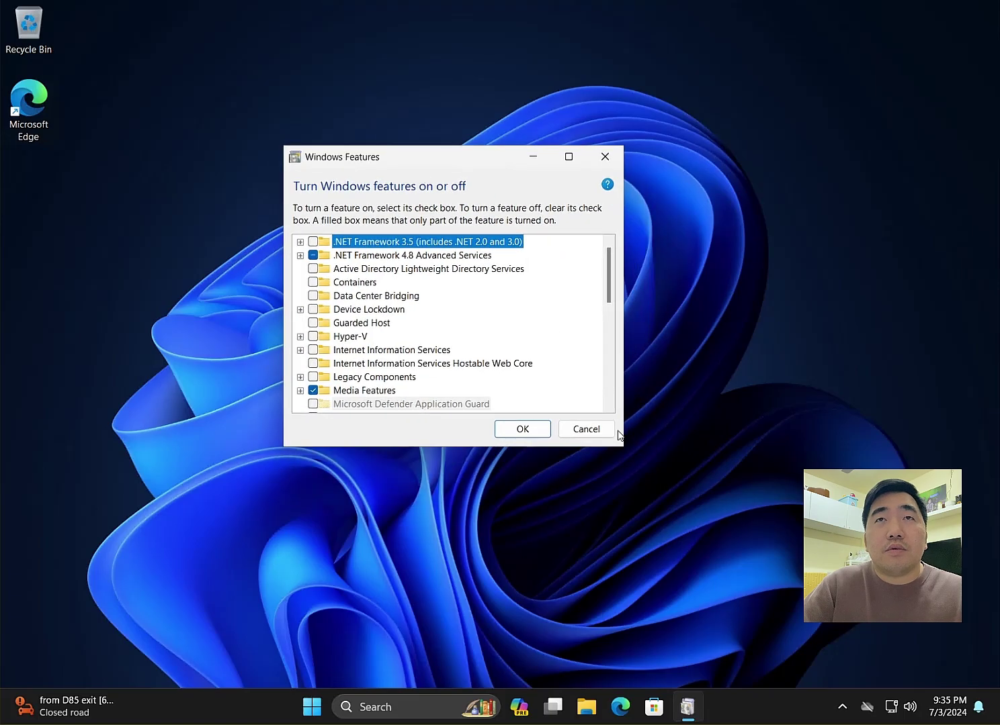
left_click_drag(624, 448, 841, 615)
left_click_drag(472, 162, 413, 137)
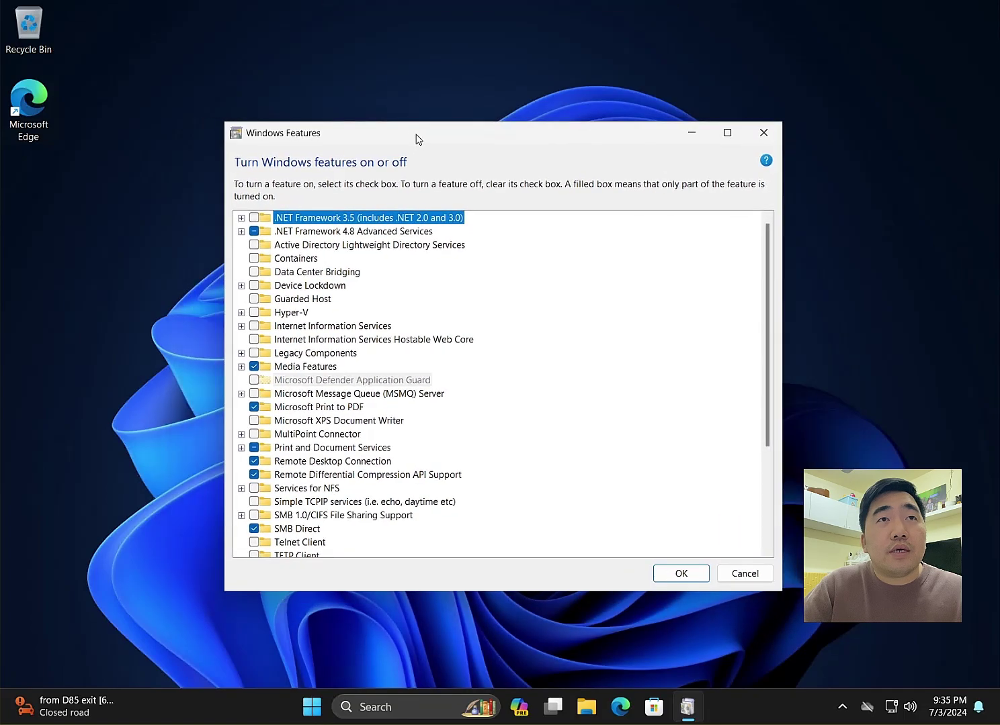
Tick Hyper-V, which enables only Management Tools, and inspect the unavailable Hyper-V Platform entry
left_click(289, 313)
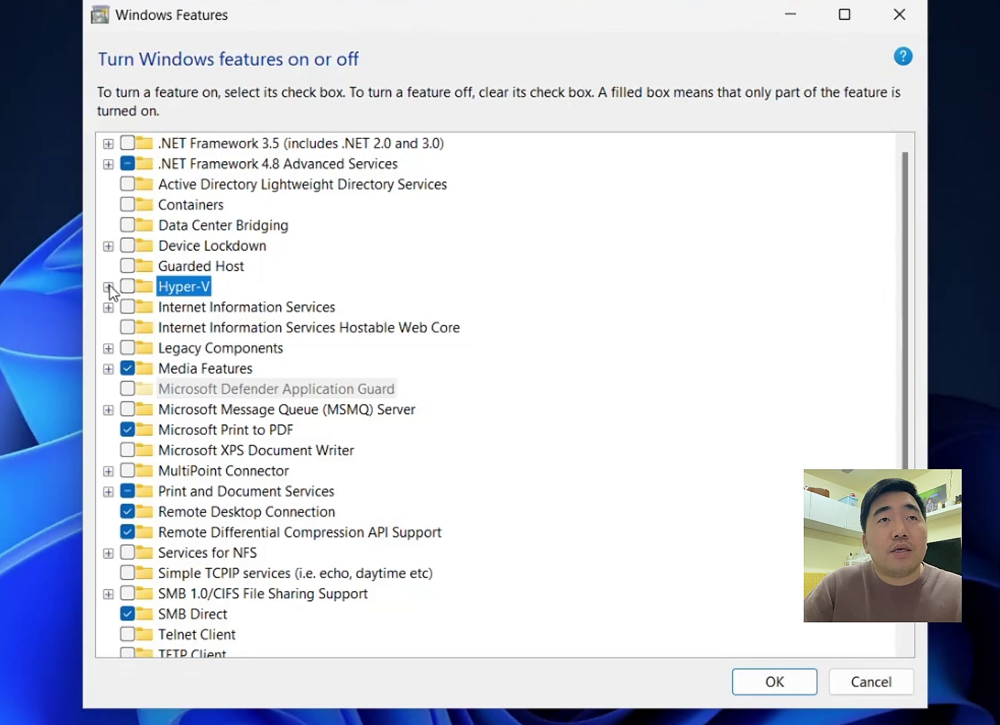
left_click(109, 287)
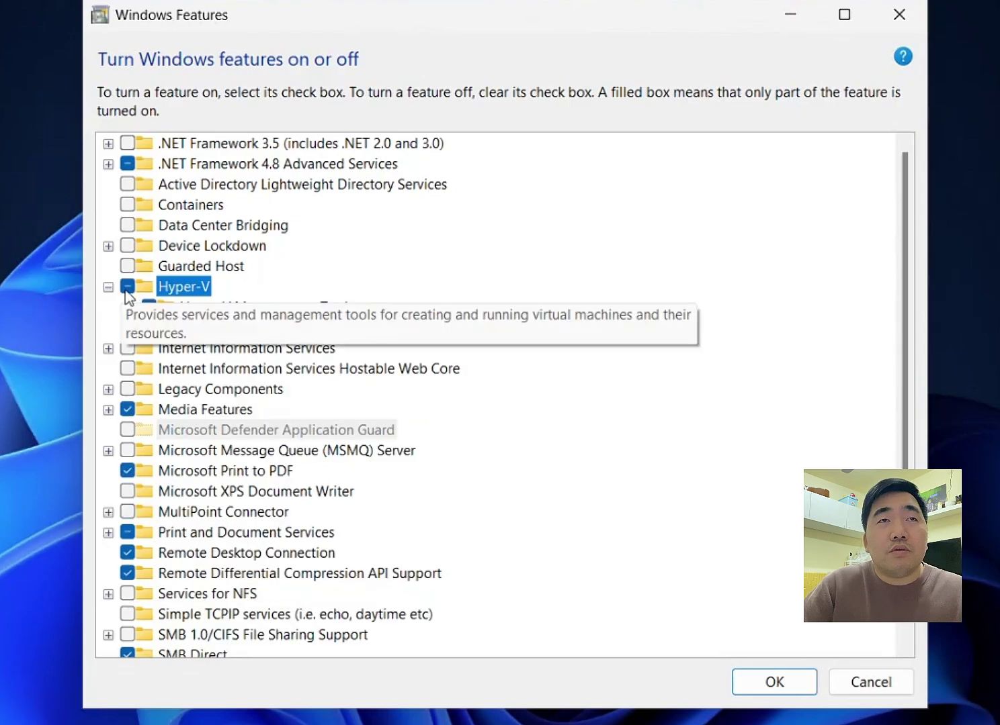
mouse_move(155, 331)
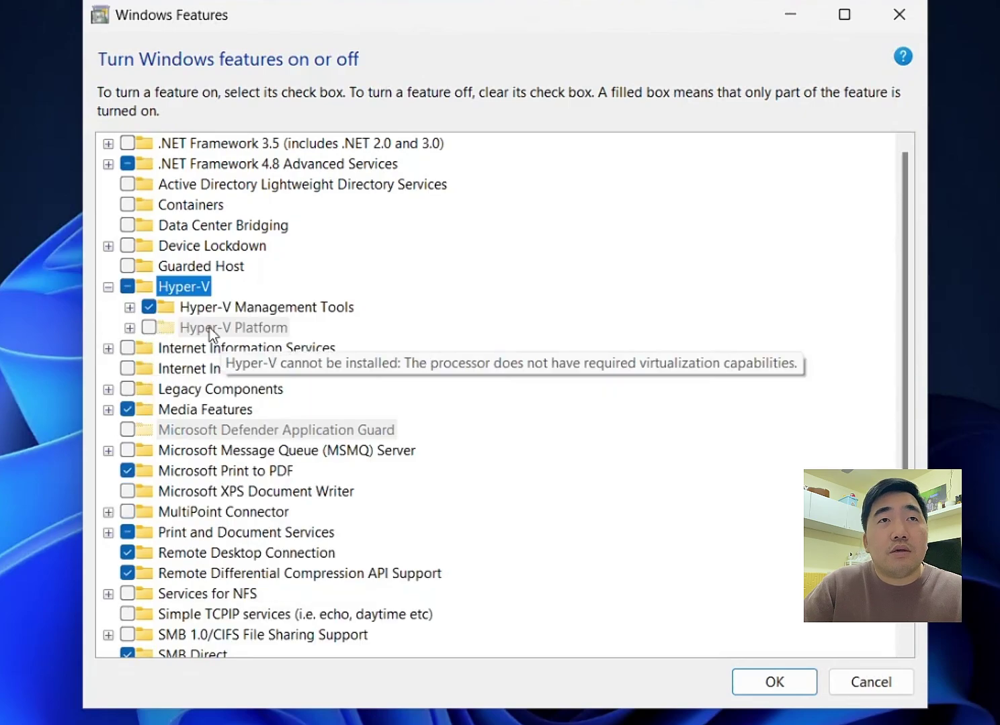
left_click(190, 330)
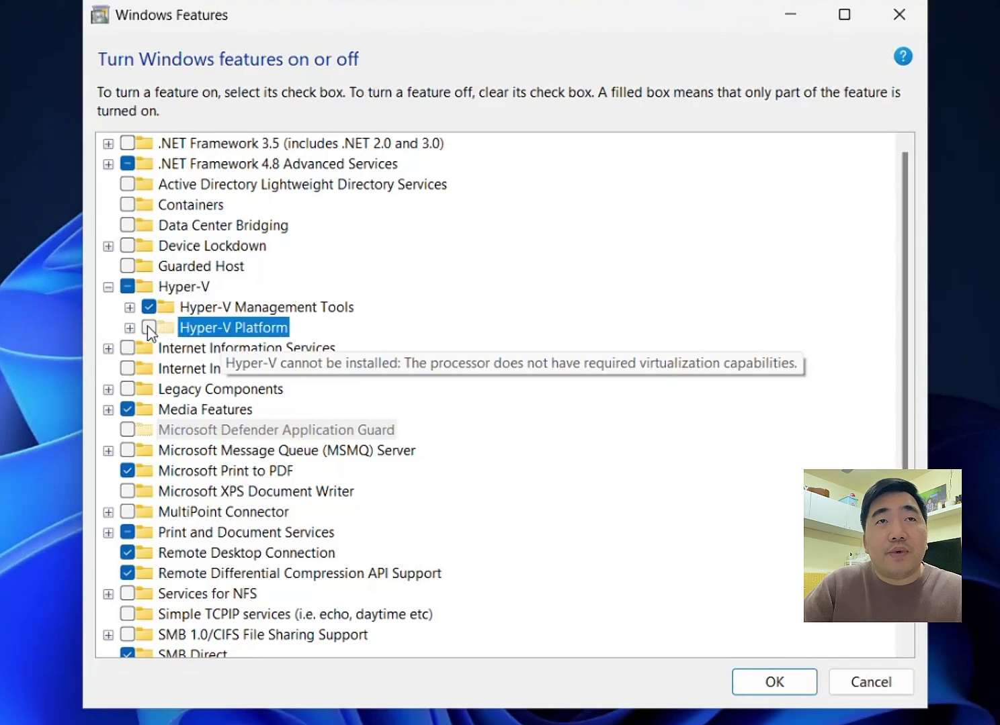
left_click(129, 328)
left_click(130, 327)
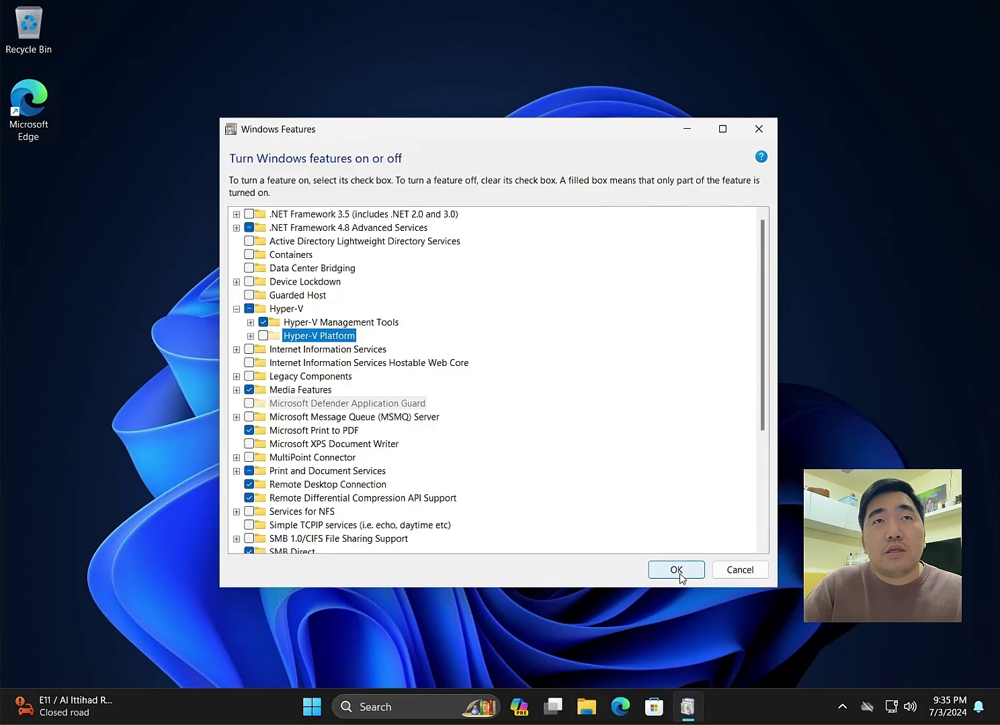
Apply the Hyper-V change, close the completion message, and bring Windows Search back up
left_click(679, 572)
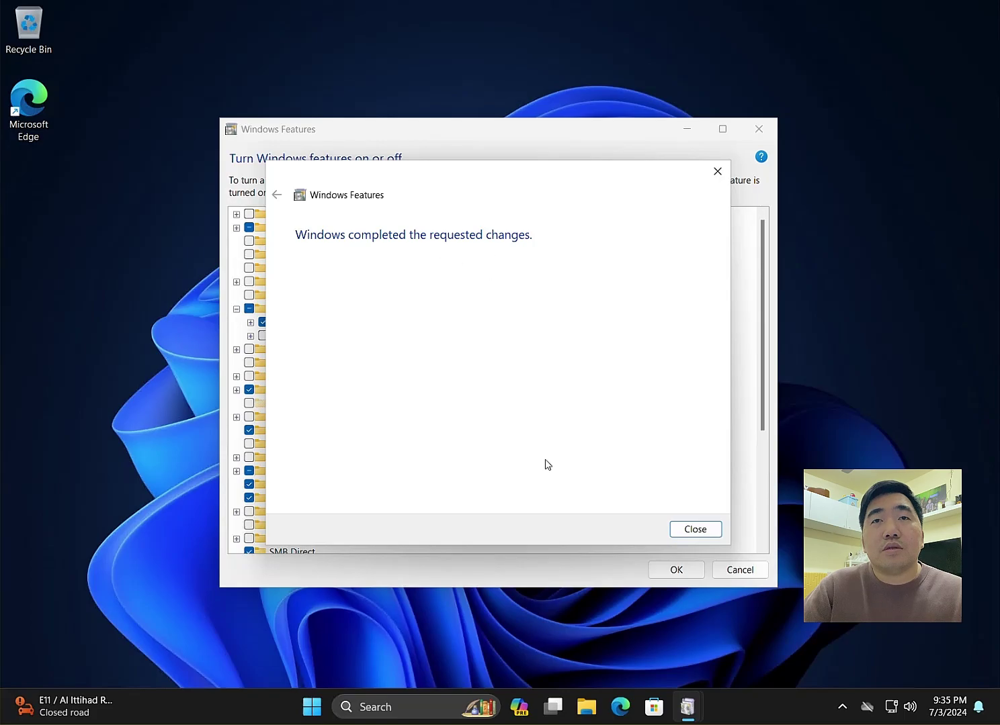
left_click(691, 532)
left_click(442, 709)
key("super")
left_click(407, 708)
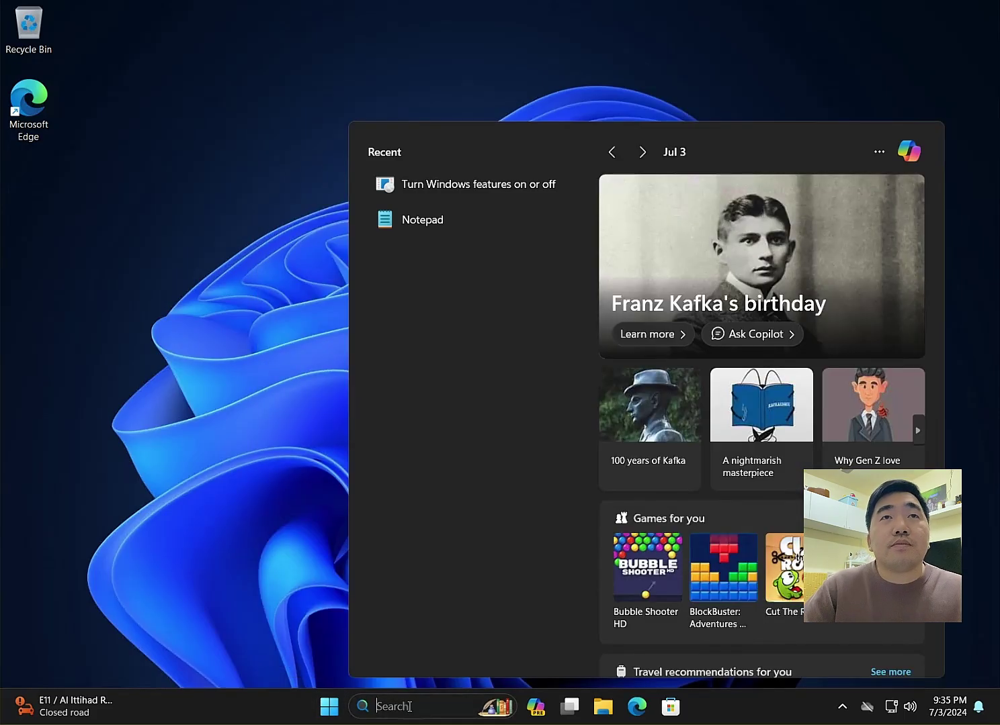
Launch Notepad and paste the Hyper-V batch script into the empty note
type("notepad")
key("Return")
right_click(300, 241)
left_click(328, 346)
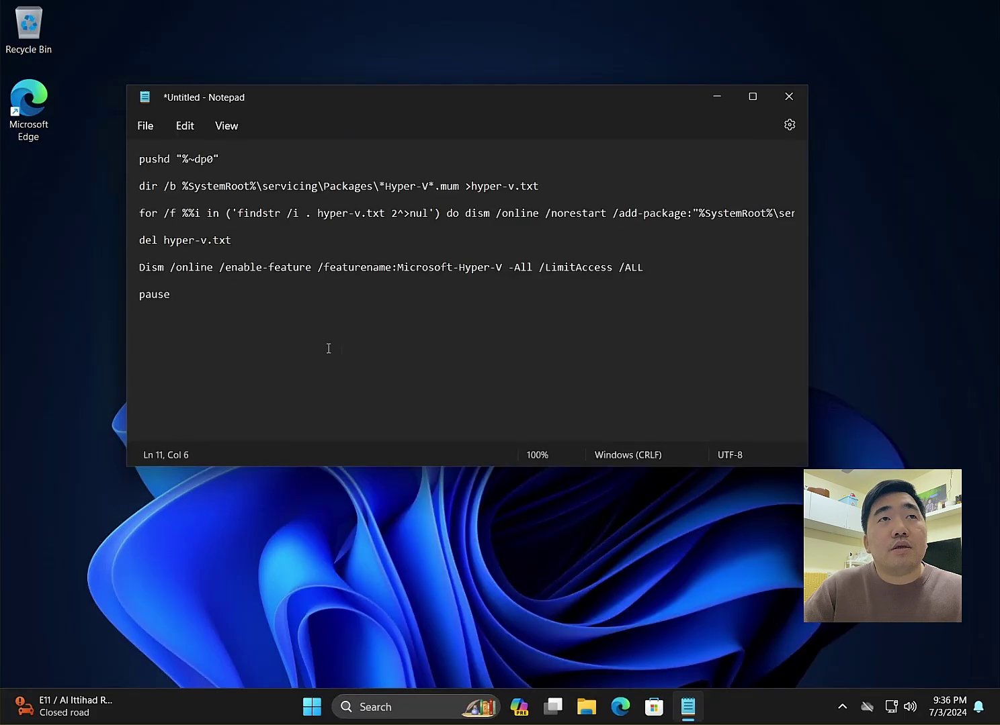
Save the script as hyper.bat on the Desktop and close Notepad
left_click(146, 131)
left_click(182, 251)
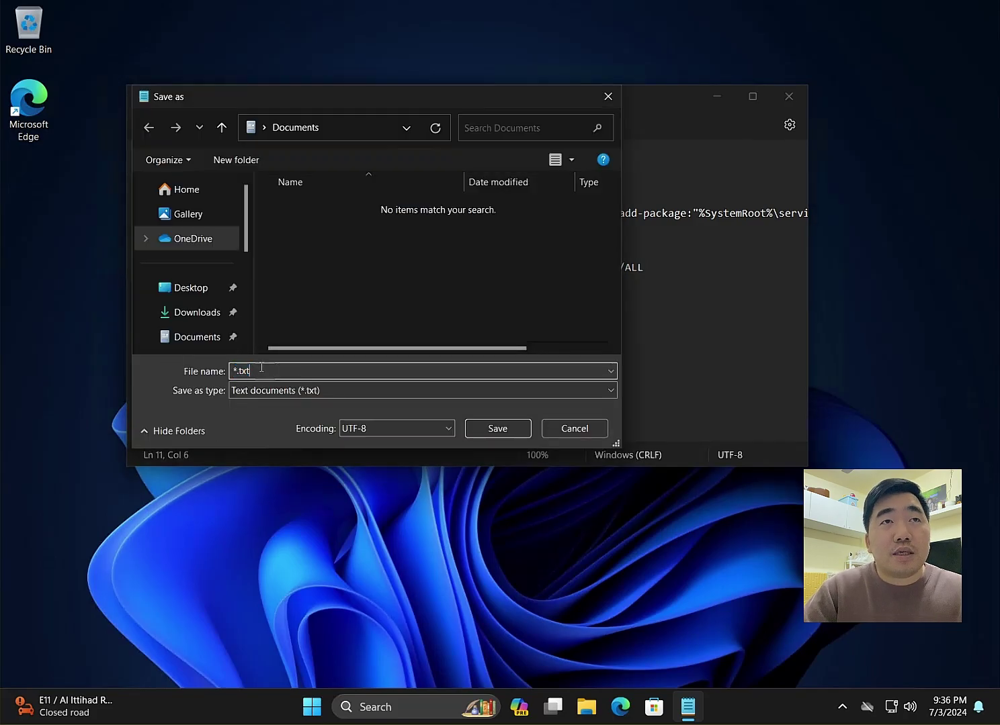
type("hyper")
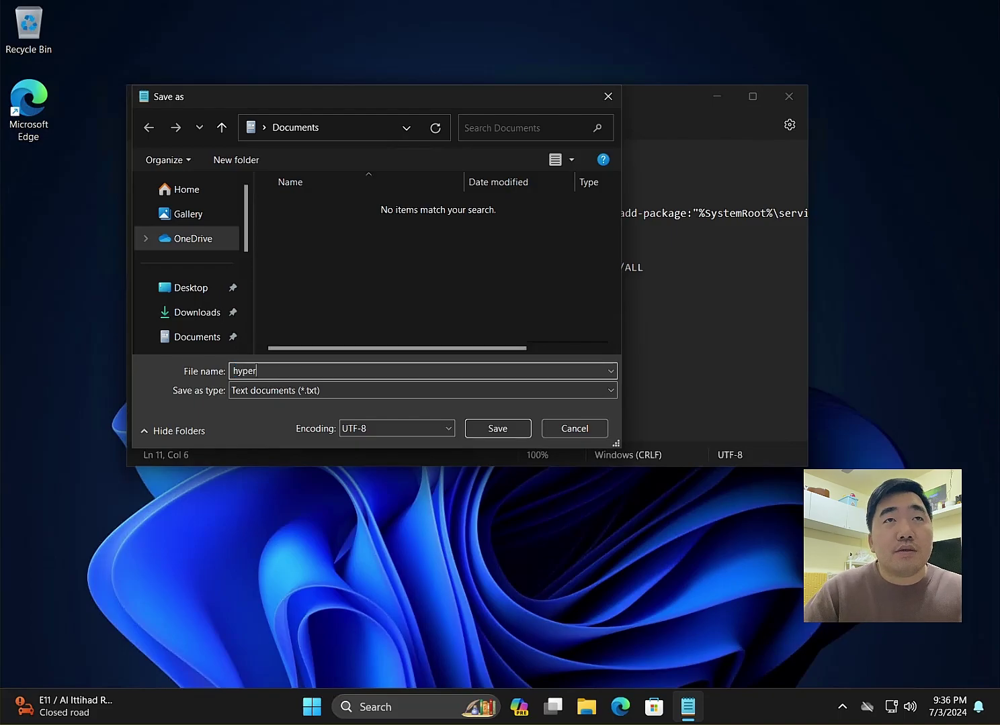
type(".bat")
left_click(201, 288)
left_click(492, 427)
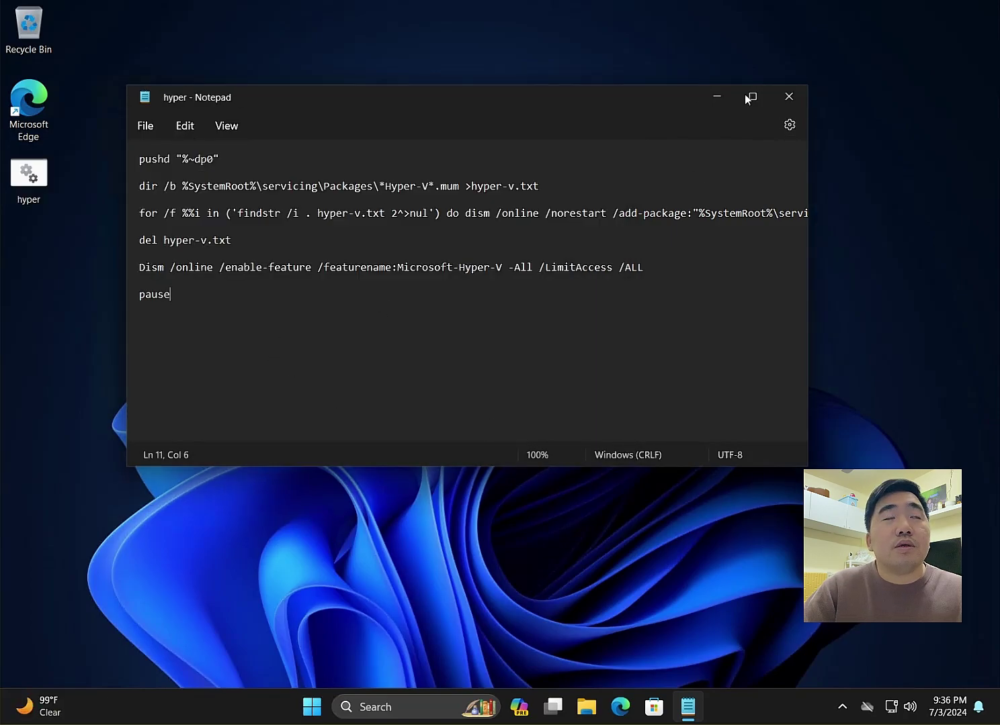
left_click(789, 96)
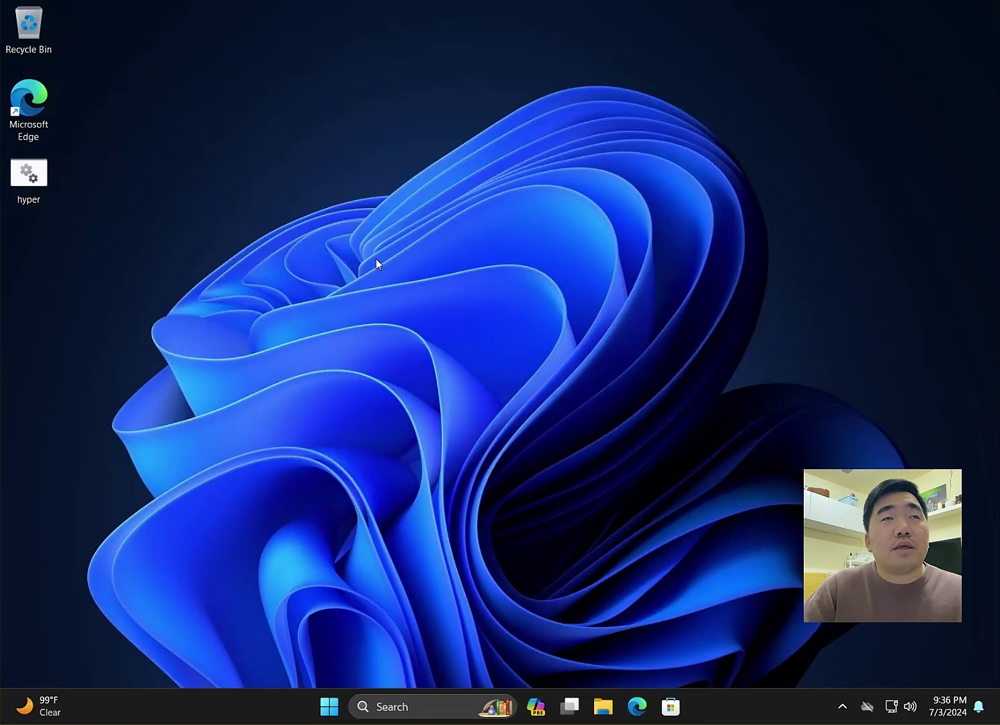
Run hyper.bat as administrator and approve the User Account Control prompt
right_click(25, 173)
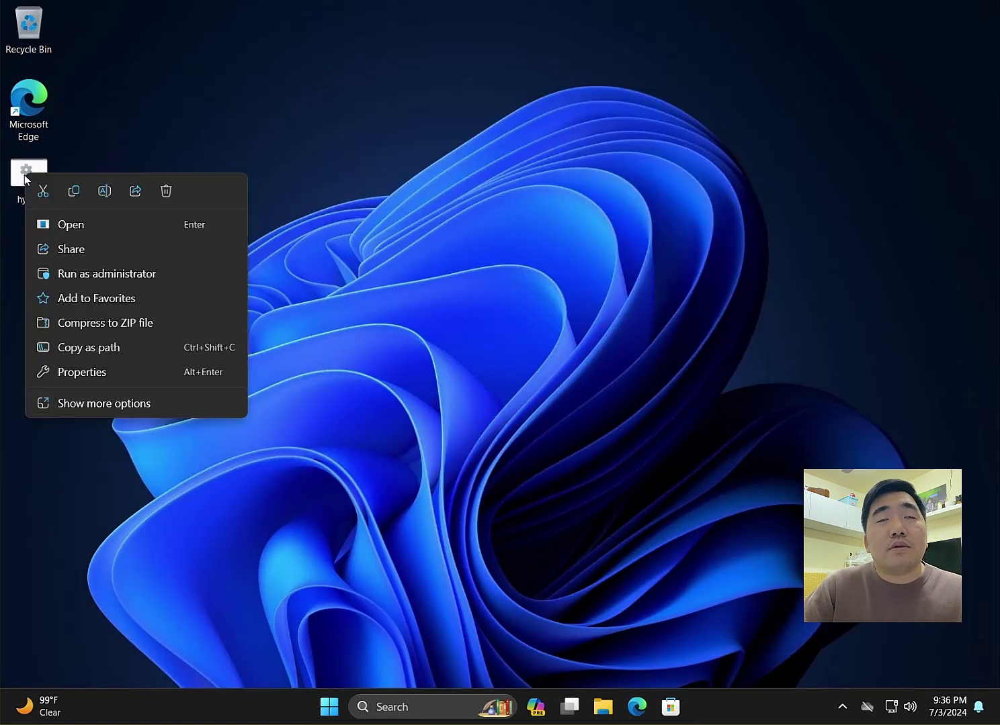
left_click(102, 272)
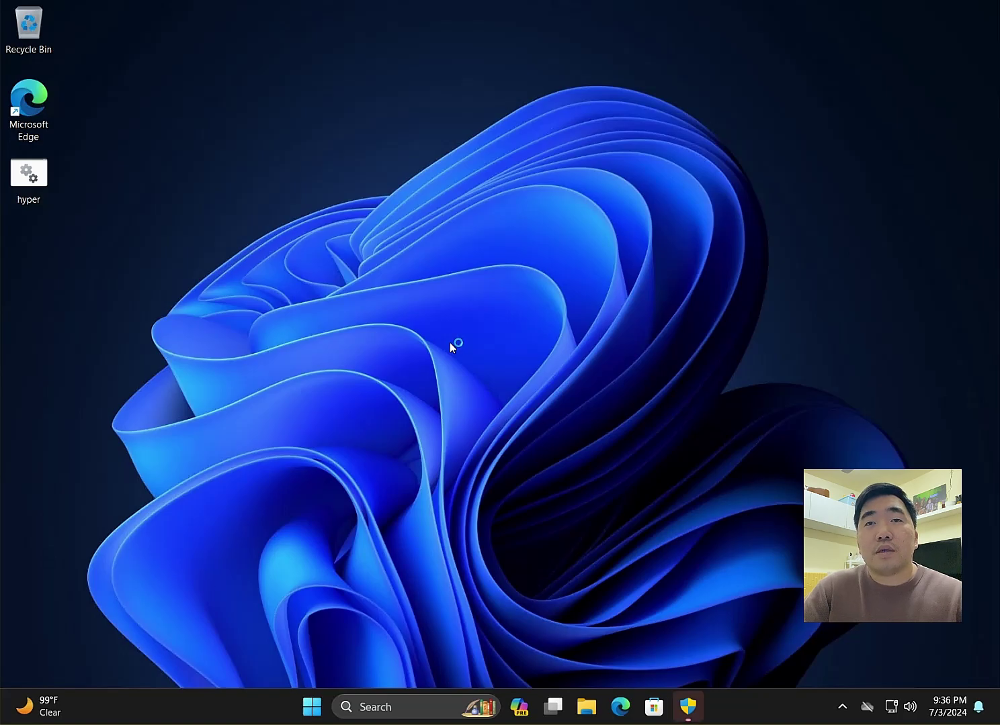
left_click(688, 706)
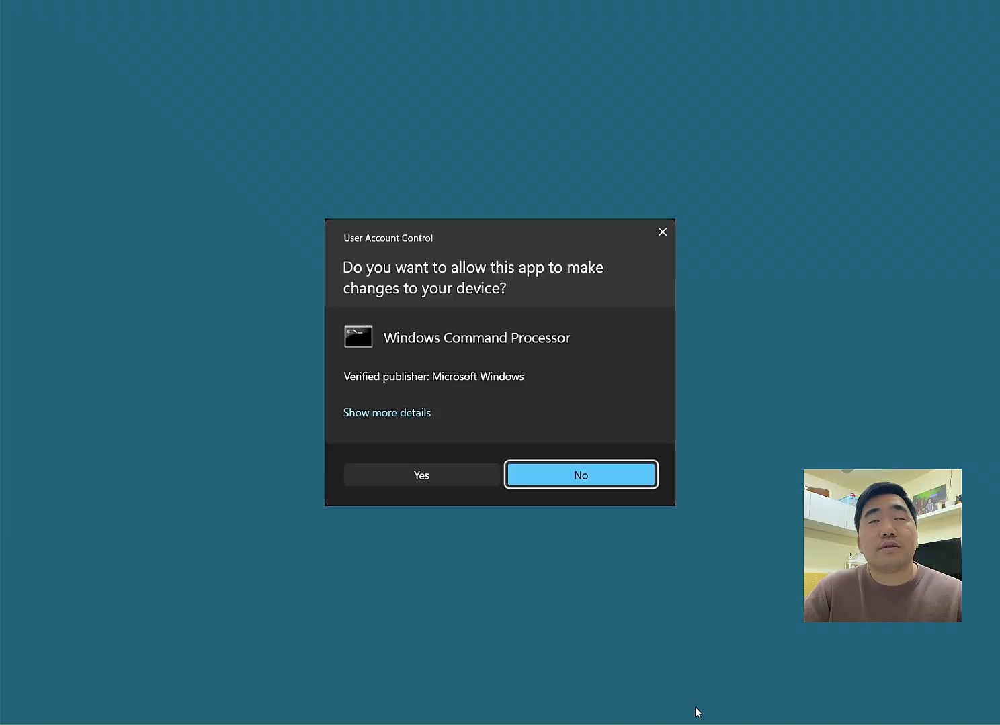
left_click(413, 474)
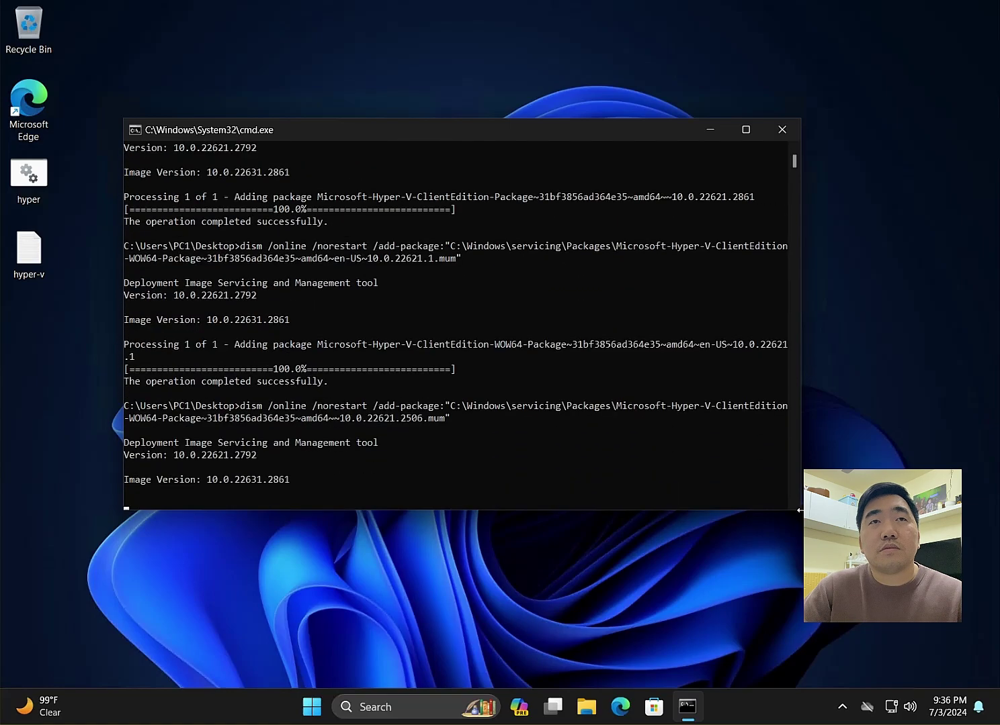
Enlarge and raise the Command Prompt window, then answer Y to restart once DISM finishes
left_click_drag(800, 510, 900, 634)
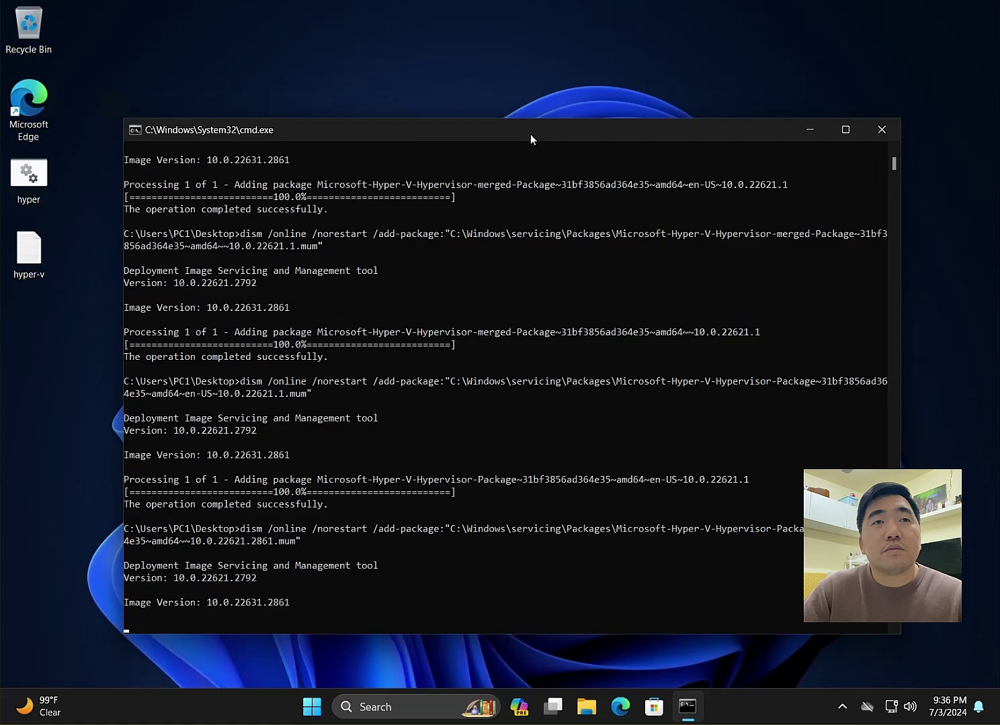
left_click_drag(530, 134, 530, 105)
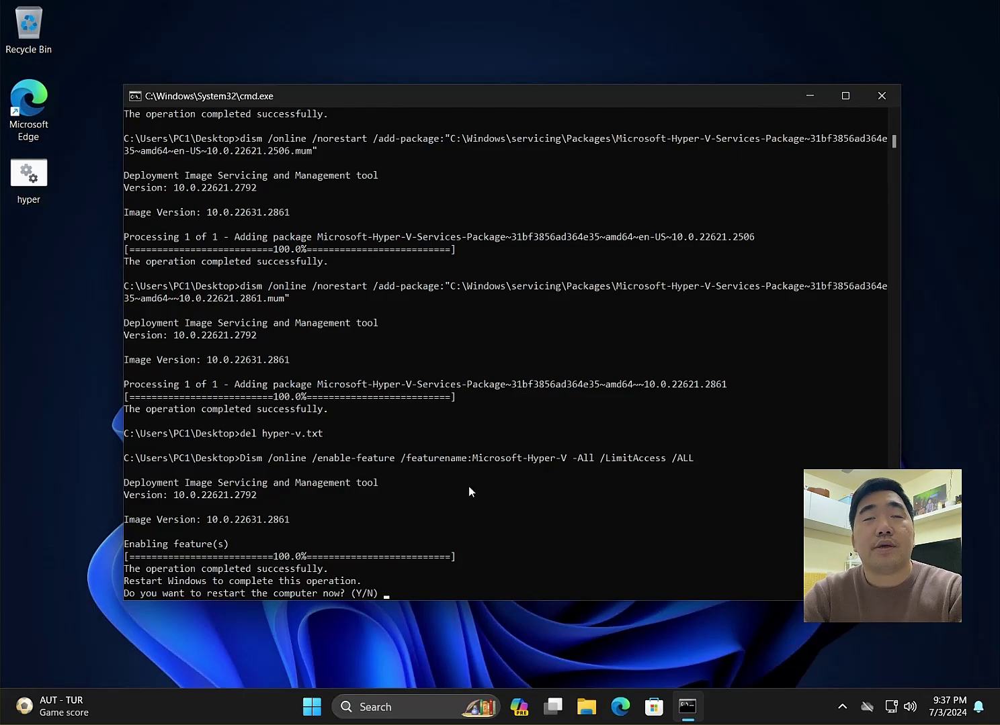
type("Y")
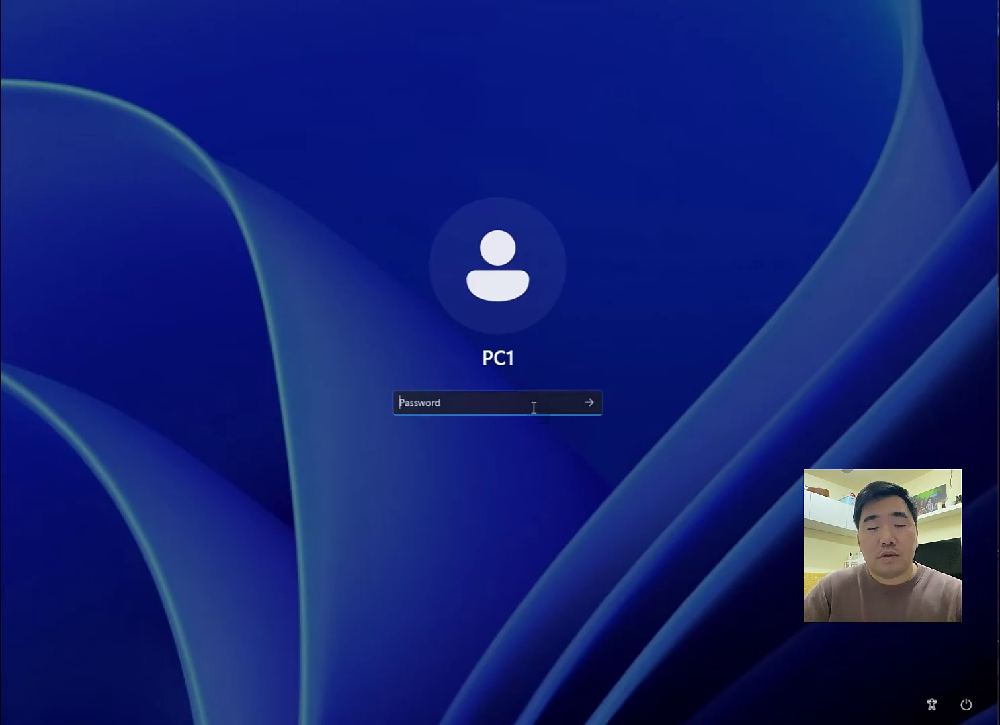
Enter the account password at the sign-in screen to return to the desktop
type("•••••••••")
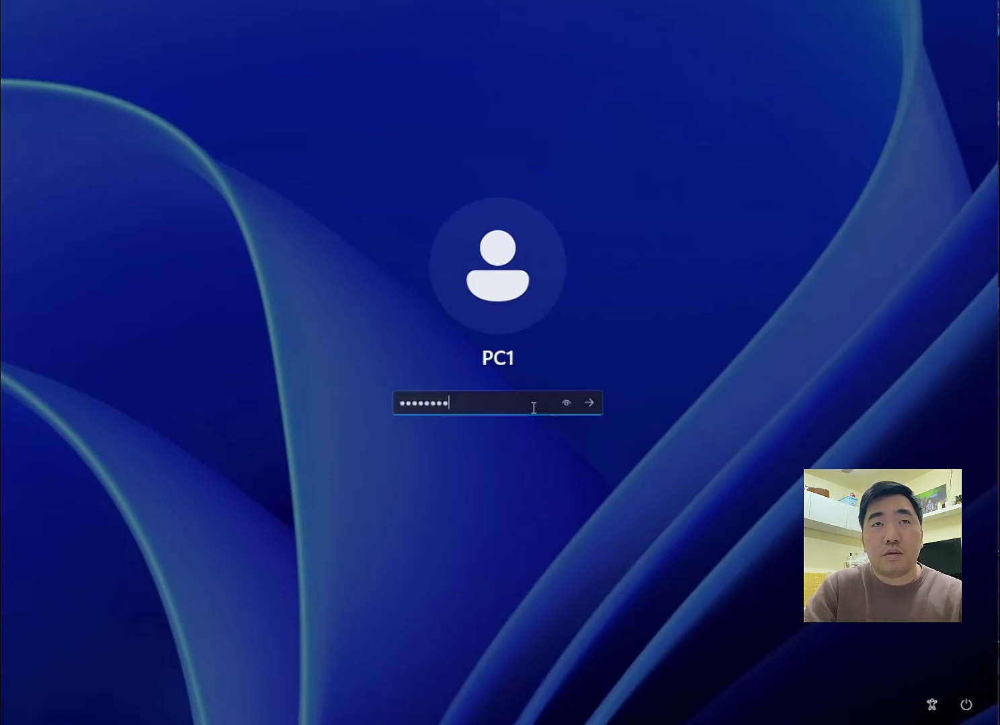
key("Return")
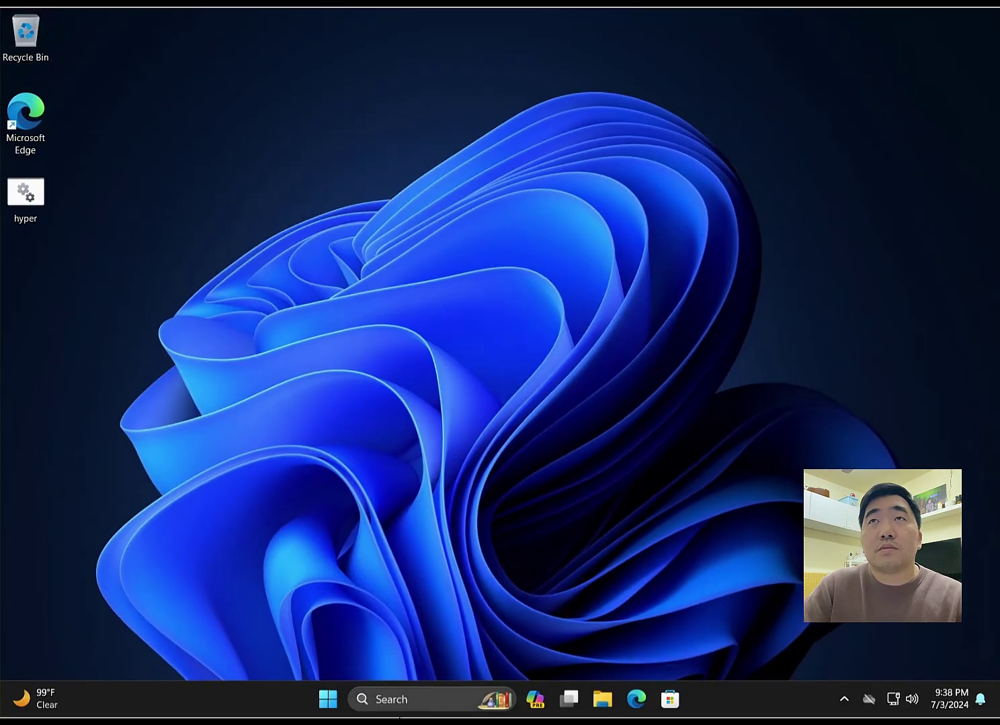
Search for 'hyp', then clear the query to show the recent items list
left_click(403, 701)
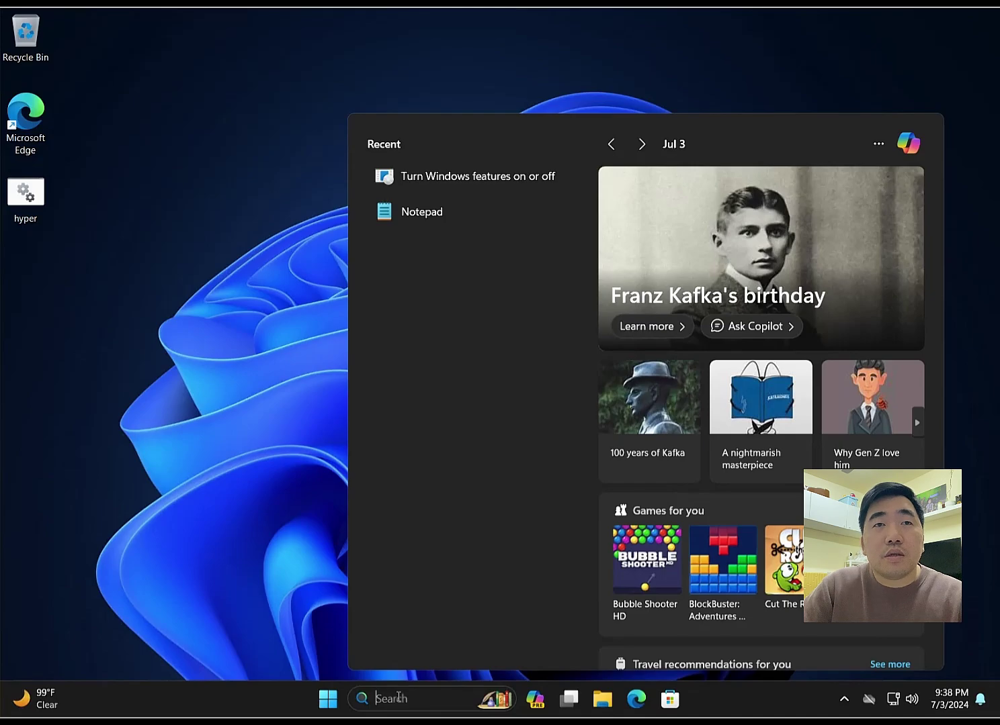
type("hy")
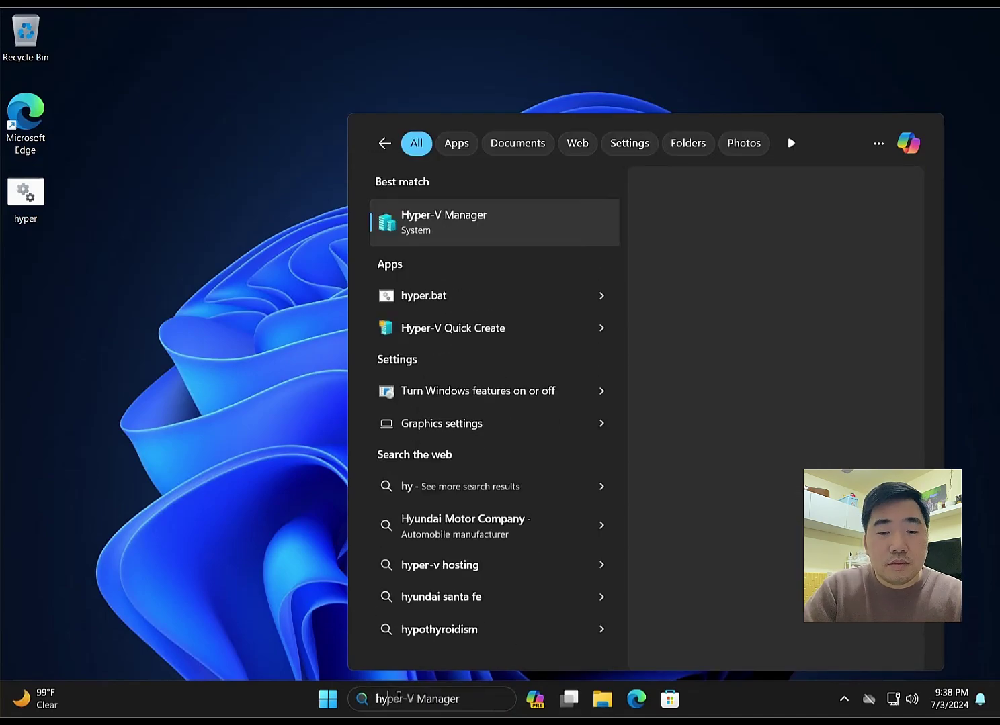
type("p")
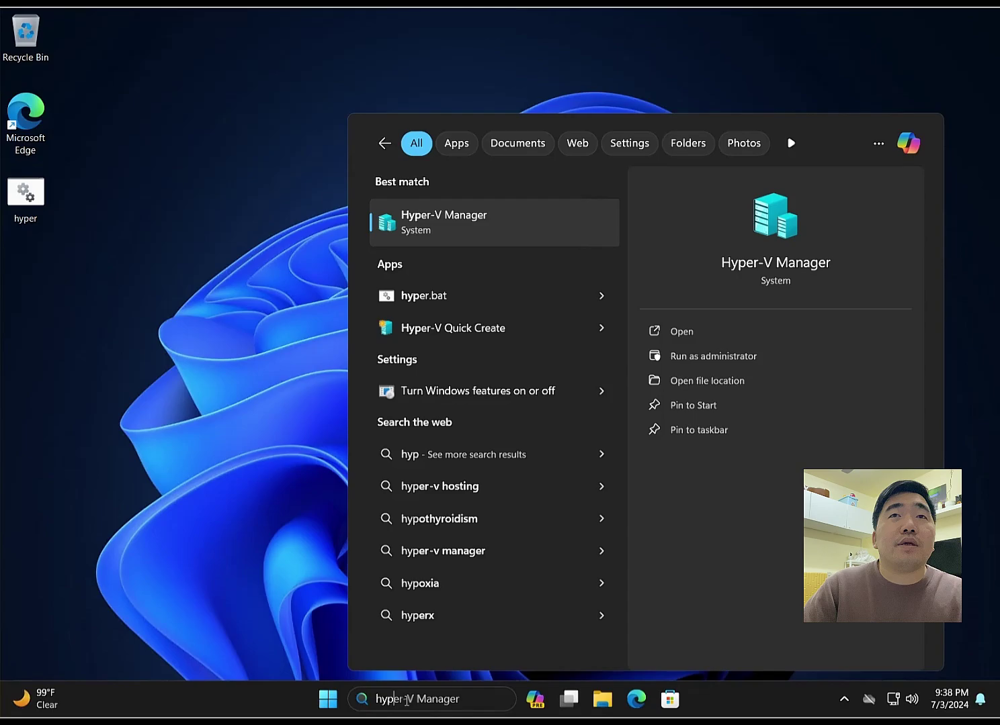
key("ctrl+a")
key("BackSpace")
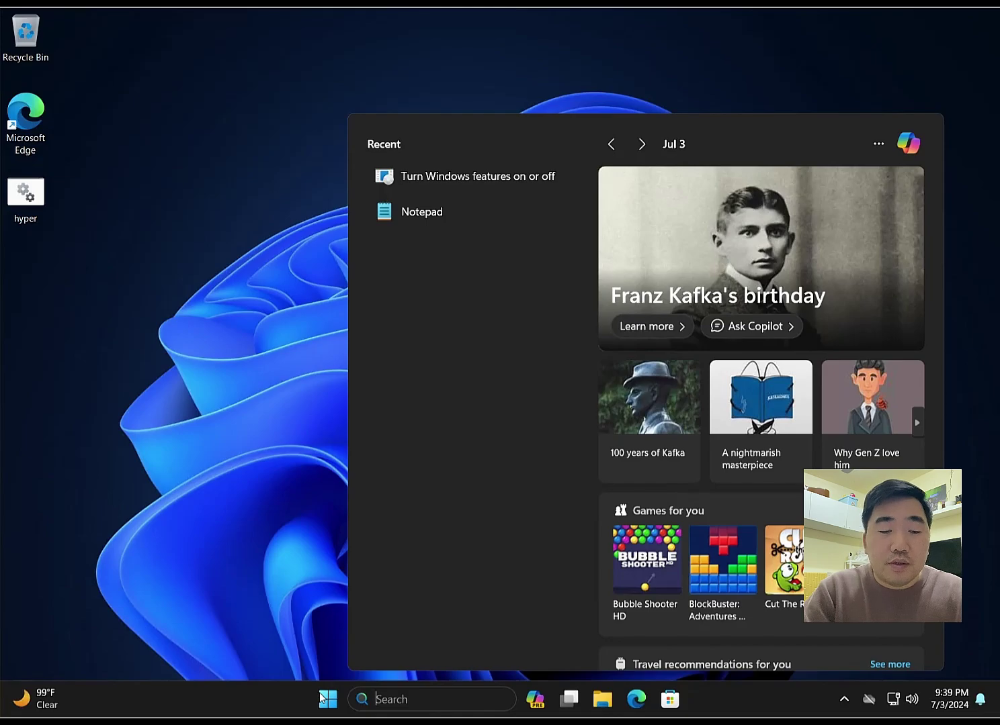
Reopen Windows Features from Recent, resize it, and confirm Hyper-V Platform and Management Tools are enabled
left_click(438, 177)
left_click_drag(667, 491, 869, 680)
left_click_drag(371, 15, 286, 96)
left_click_drag(585, 384, 846, 615)
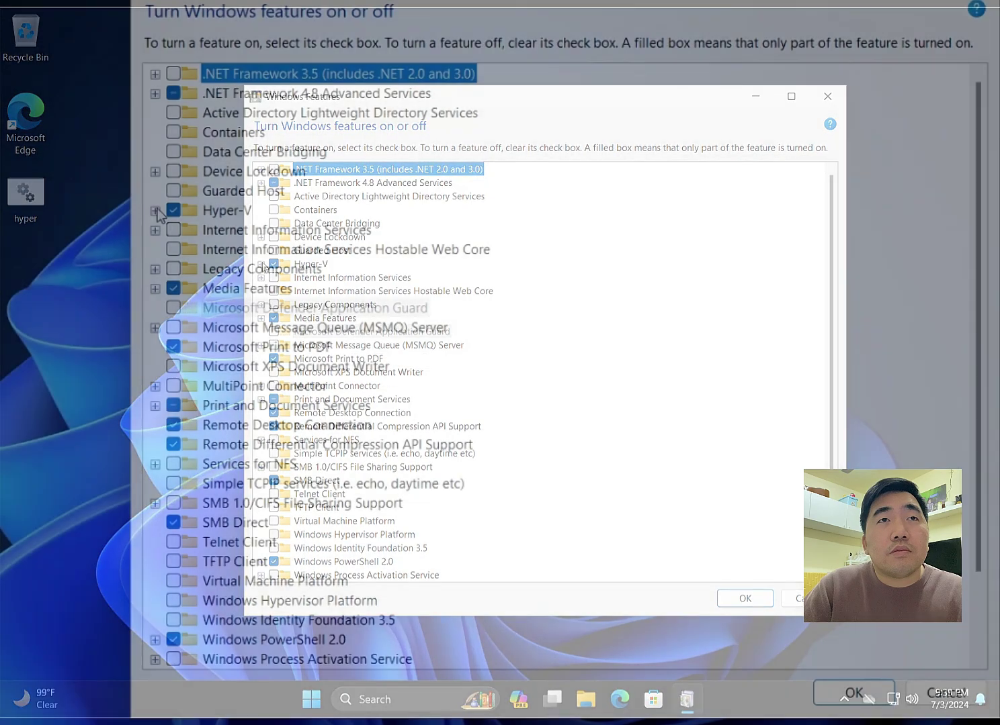
left_click(156, 209)
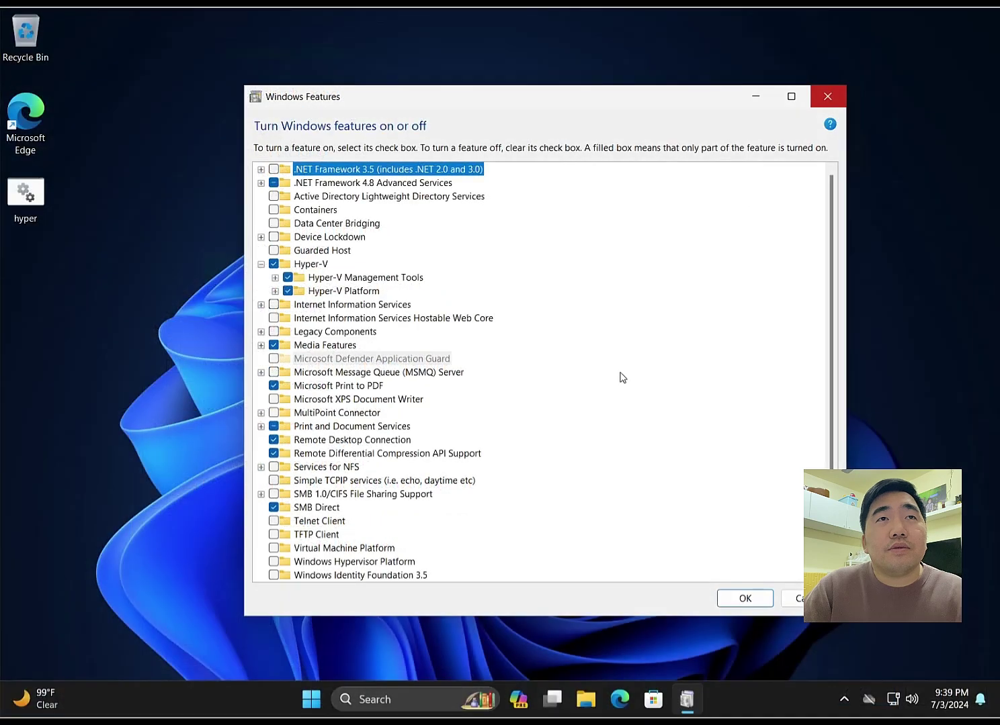
Minimize Windows Features and search Windows for 'hyp' to find Hyper-V Manager
left_click(376, 699)
left_click(764, 98)
left_click(367, 698)
type("hyp")
Launch Hyper-V Manager and select the WIN11 host, showing no virtual machines yet
key("Return")
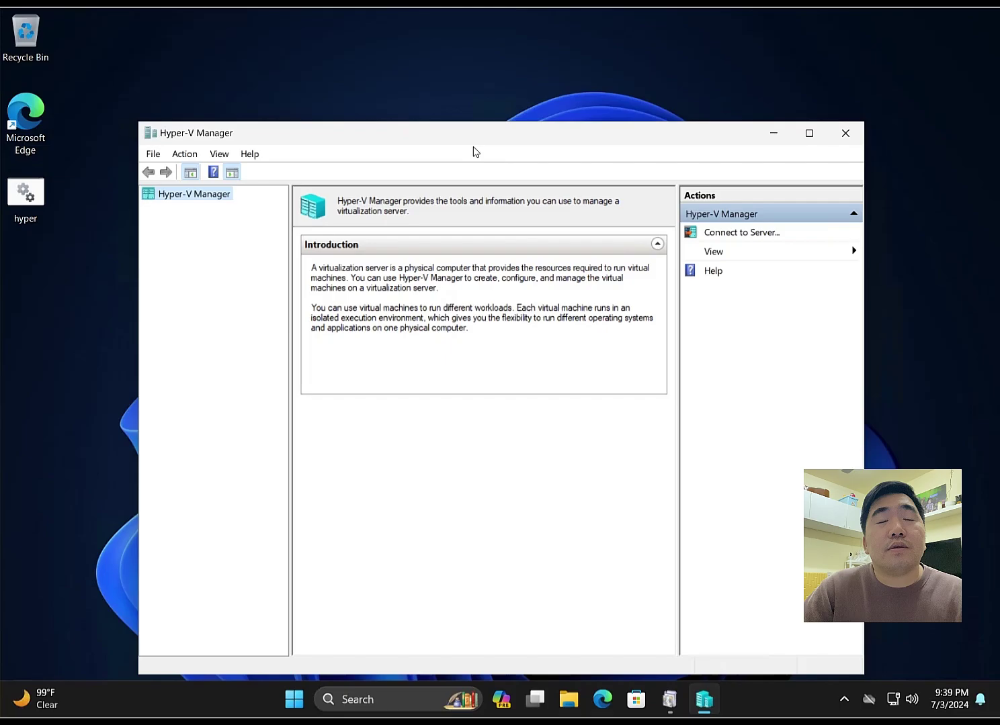
left_click_drag(473, 133, 469, 86)
left_click(192, 162)
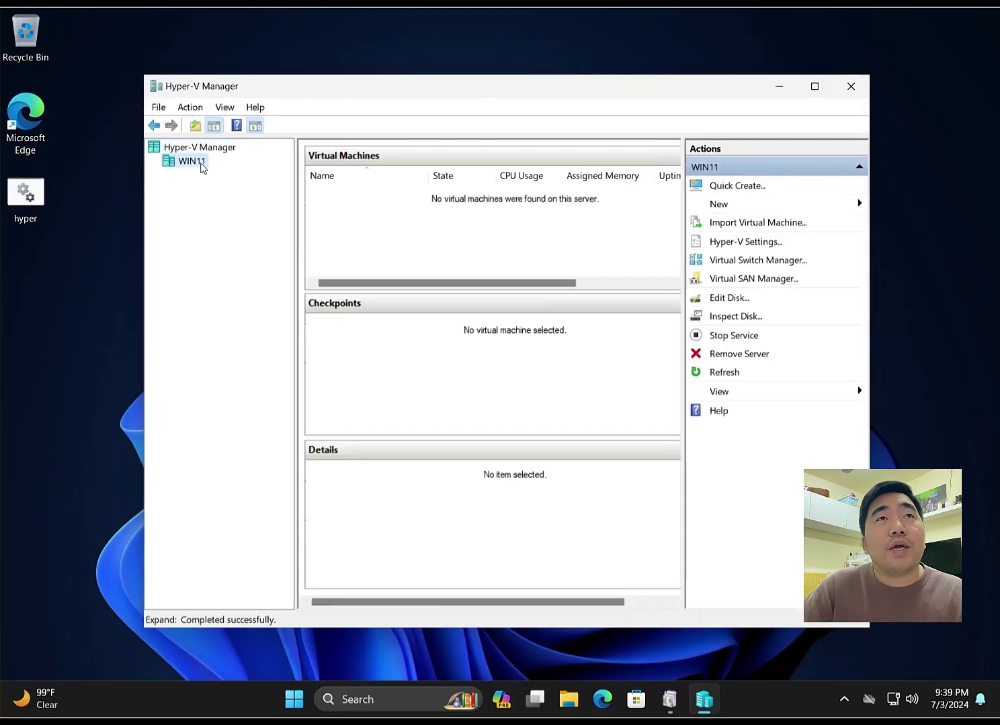
left_click(816, 88)
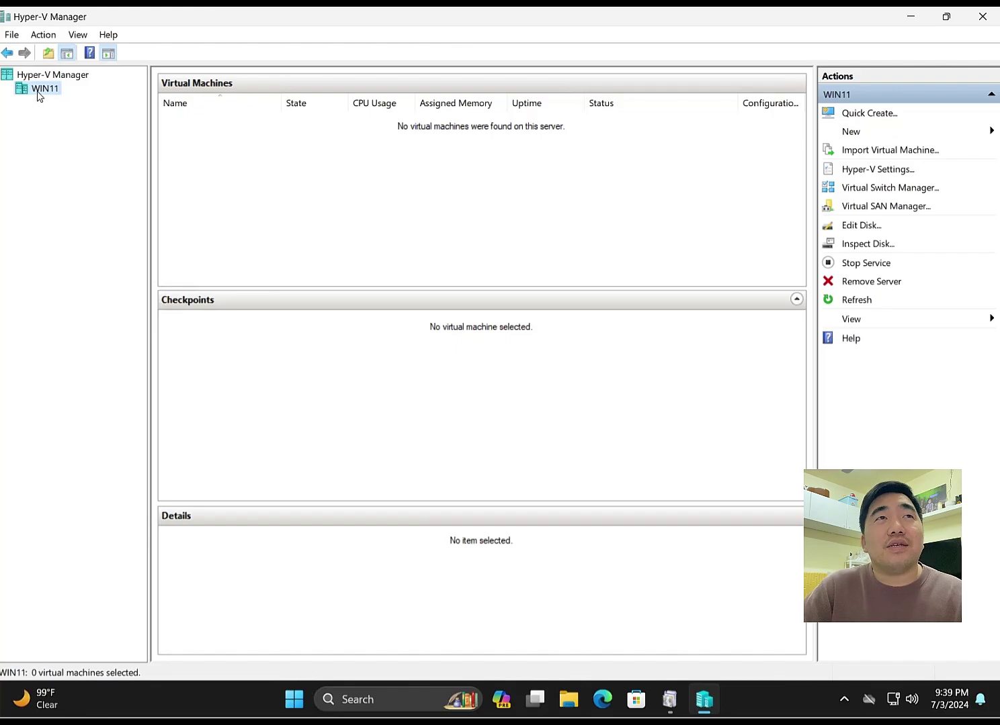
left_click(946, 16)
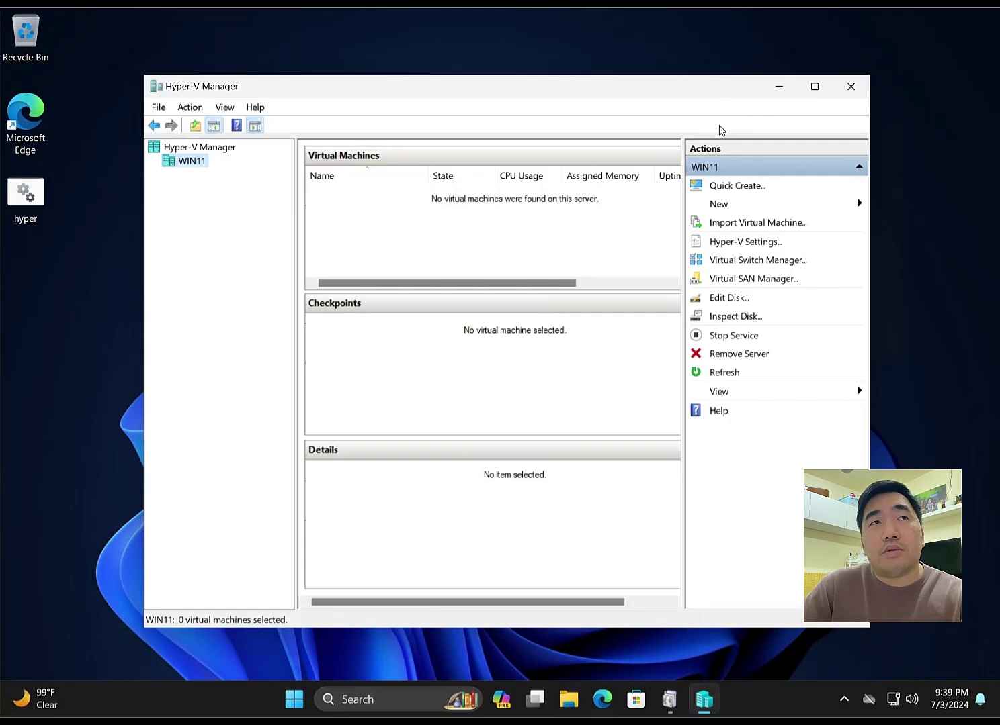
left_click(39, 212)
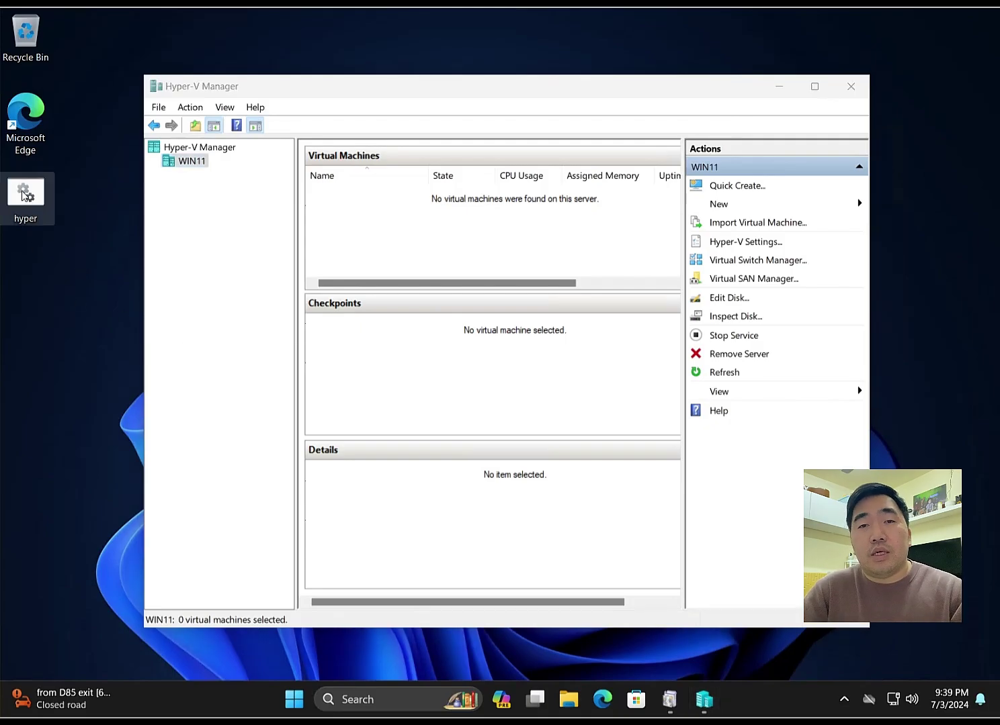